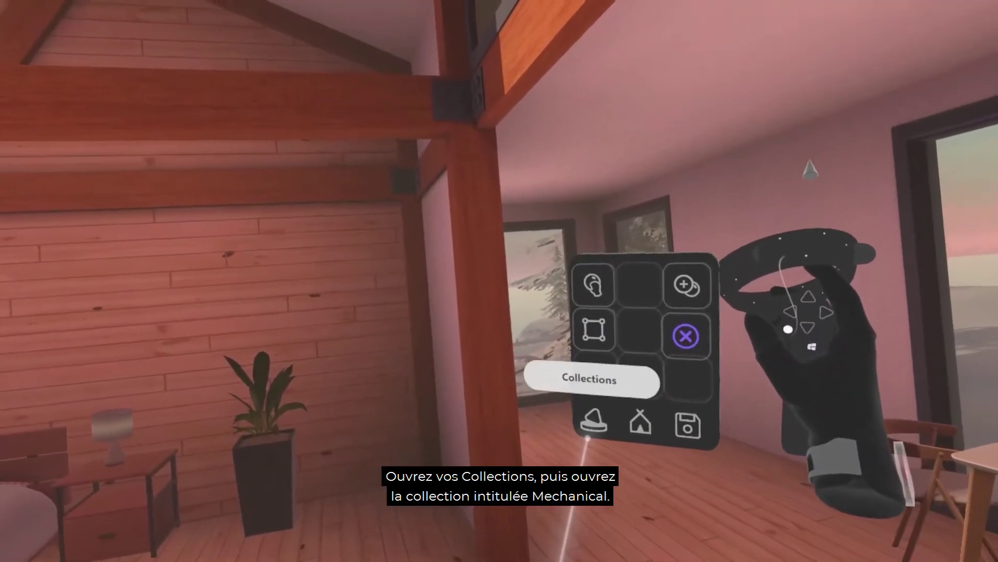
# - Mount Switch 1 from the Mechanical collection on the wooden pillar beside the hallway
pyautogui.click(581, 425)
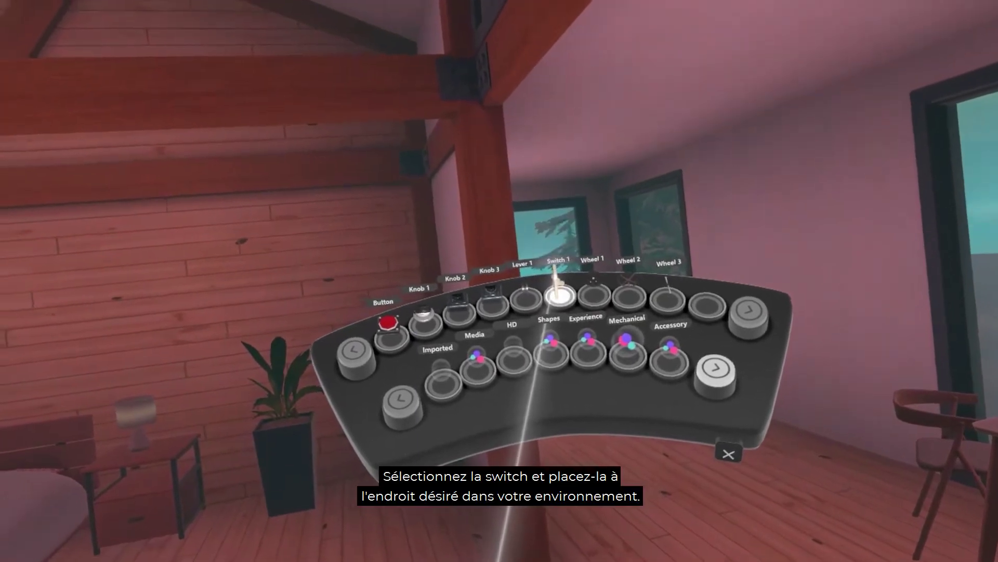
pyautogui.click(568, 279)
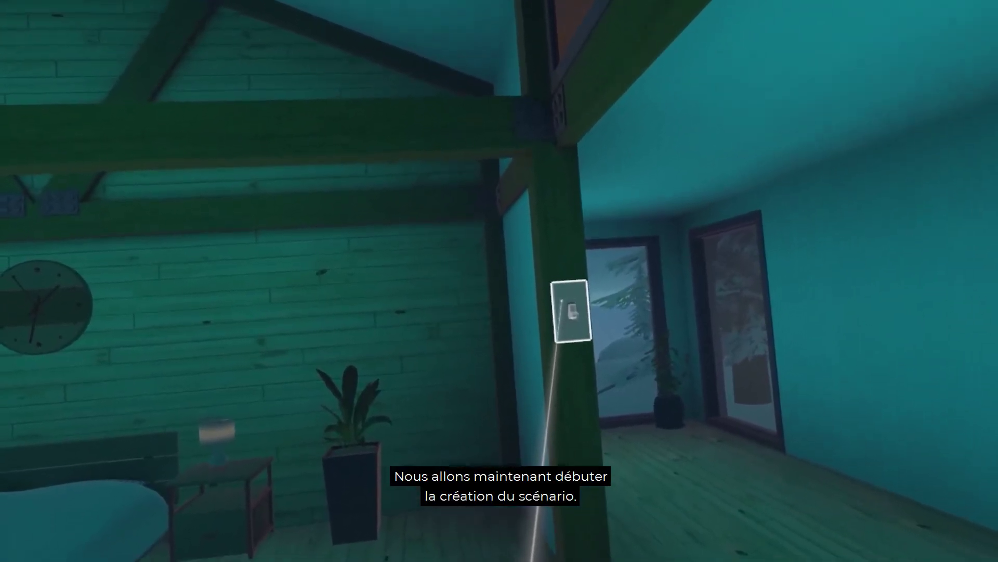
# - Open the placed switch's properties and its empty scenario node canvas
pyautogui.click(570, 326)
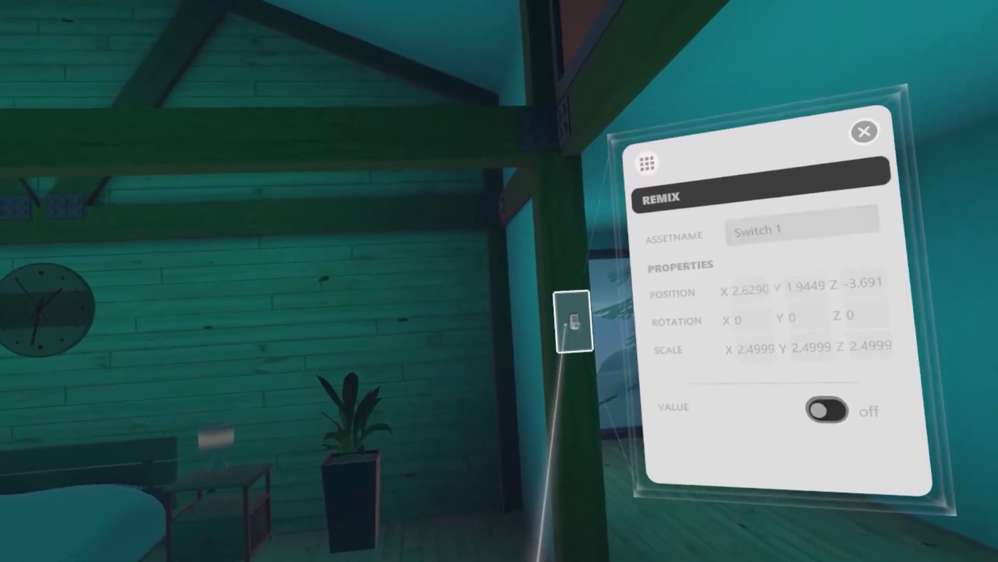
pyautogui.click(616, 218)
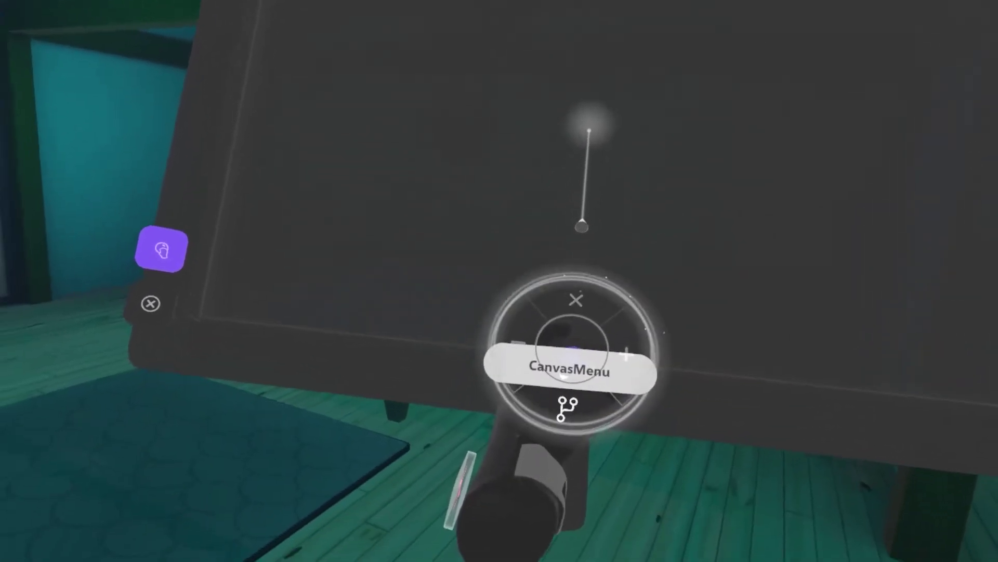
# - Add reference nodes for the bedside lamp and the wall switch Switch 1
pyautogui.click(567, 407)
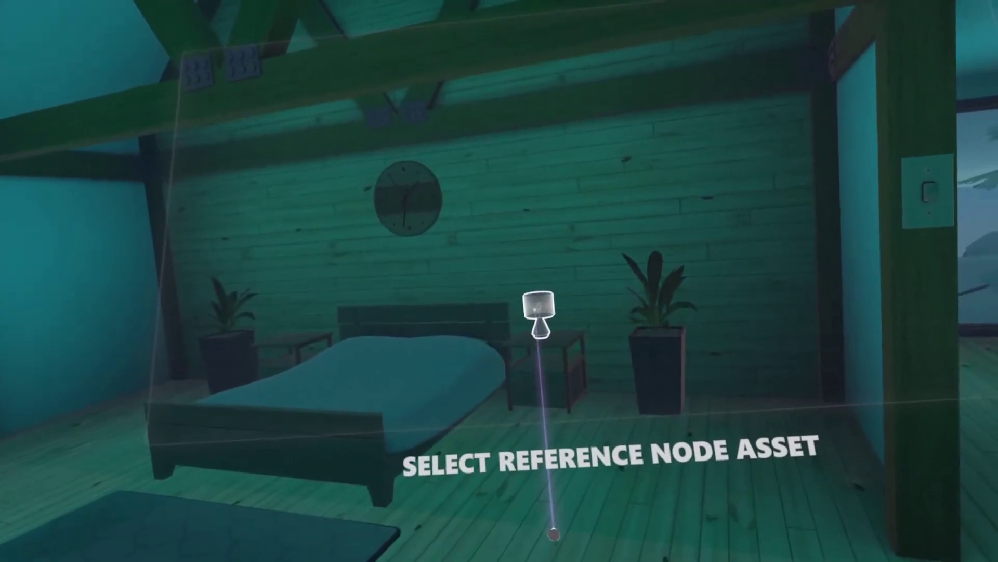
pyautogui.click(539, 309)
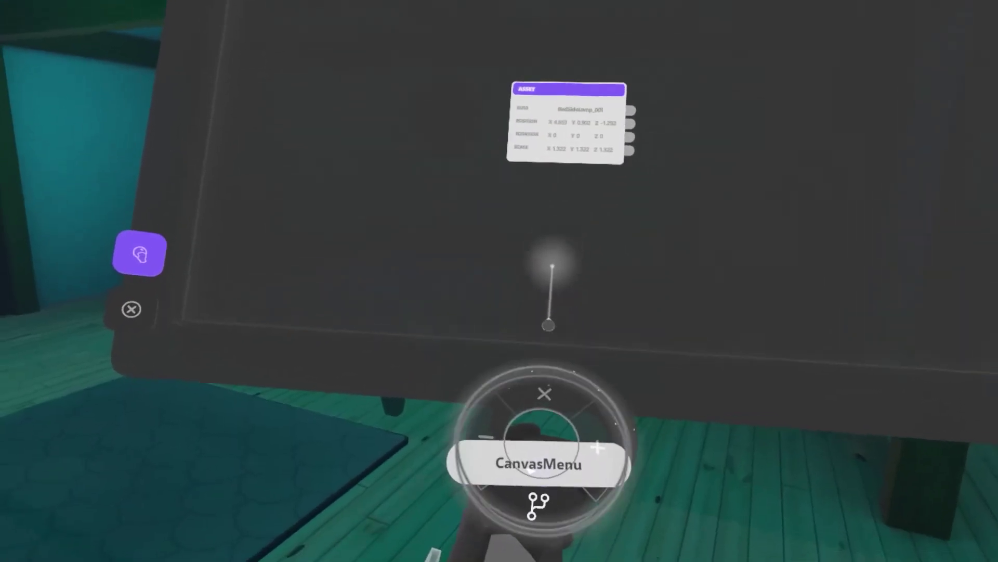
pyautogui.click(551, 323)
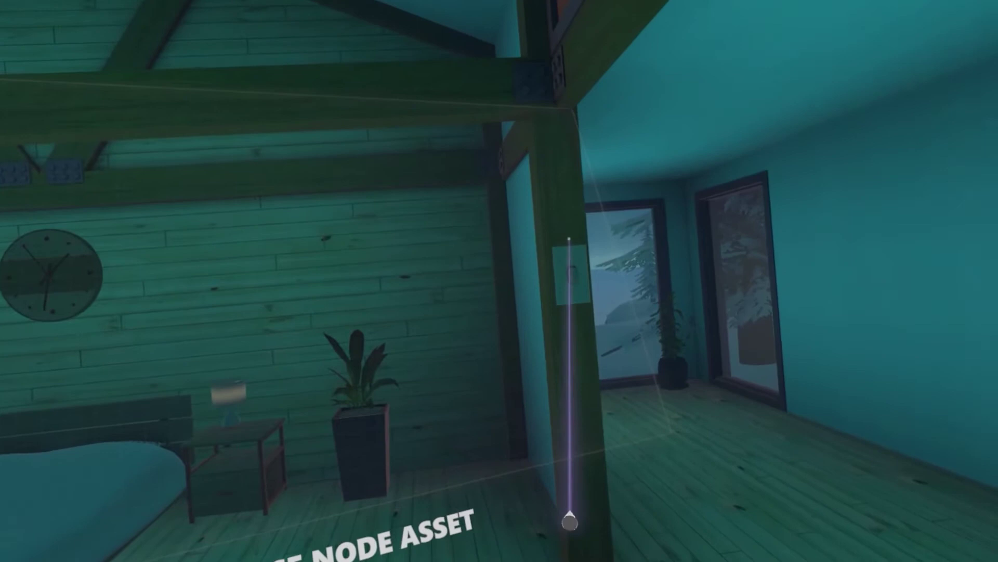
pyautogui.click(567, 273)
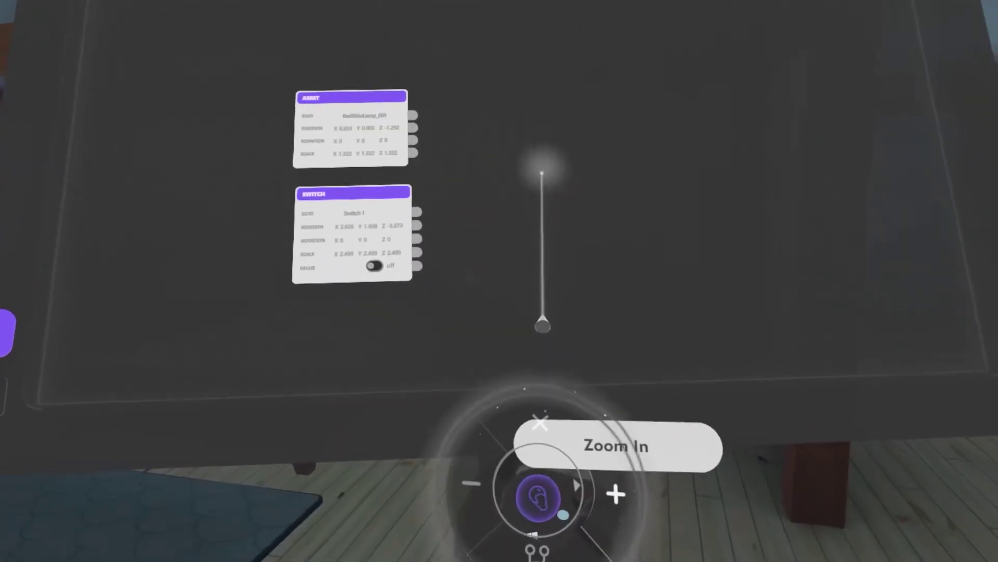
# - Add an Object > Glow node next to the lamp and Switch 1 nodes
pyautogui.click(545, 185)
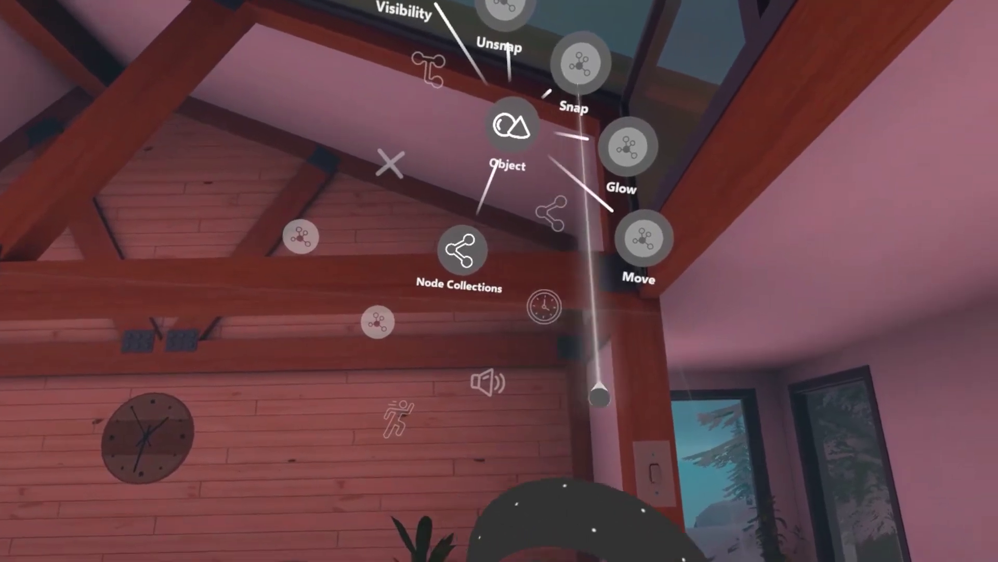
pyautogui.click(616, 141)
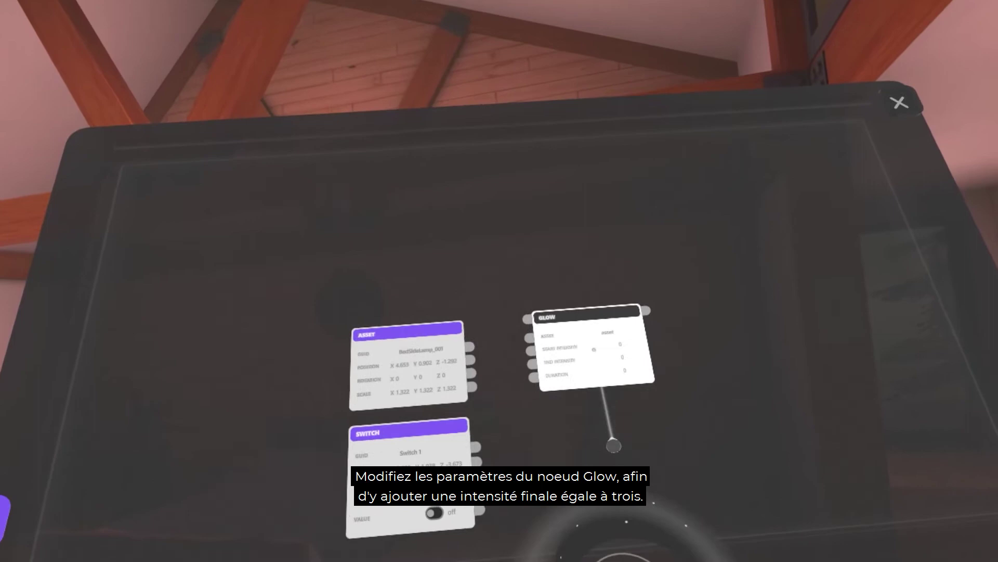
# - Clear the Glow node's End Intensity and enter 3
pyautogui.click(598, 383)
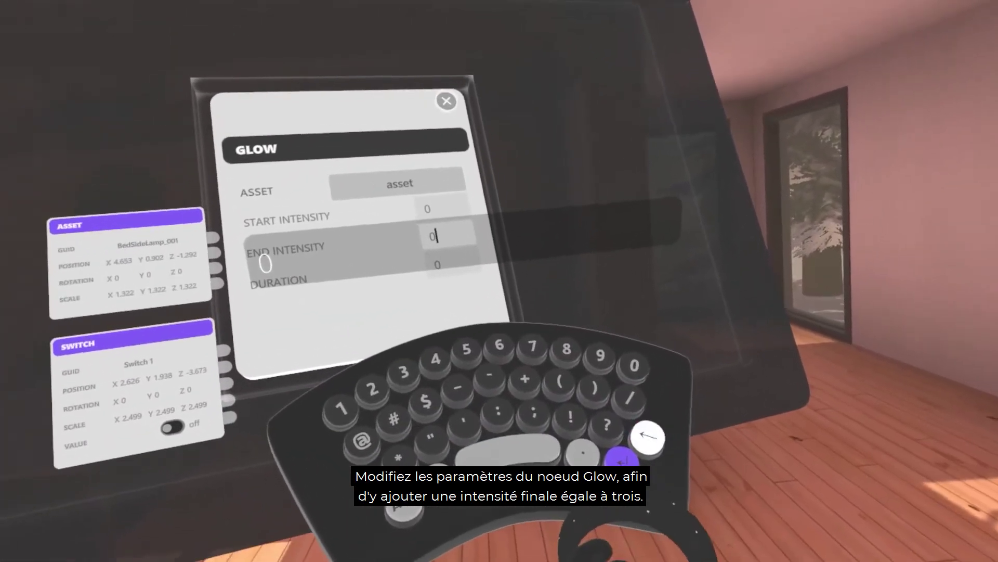
pyautogui.press('BackSpace')
pyautogui.write('3')
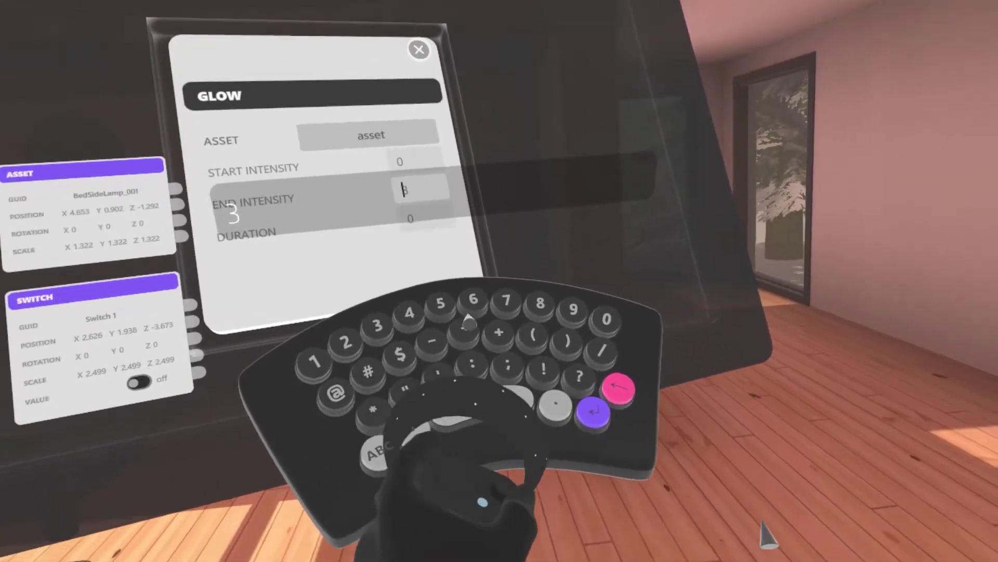
pyautogui.click(606, 423)
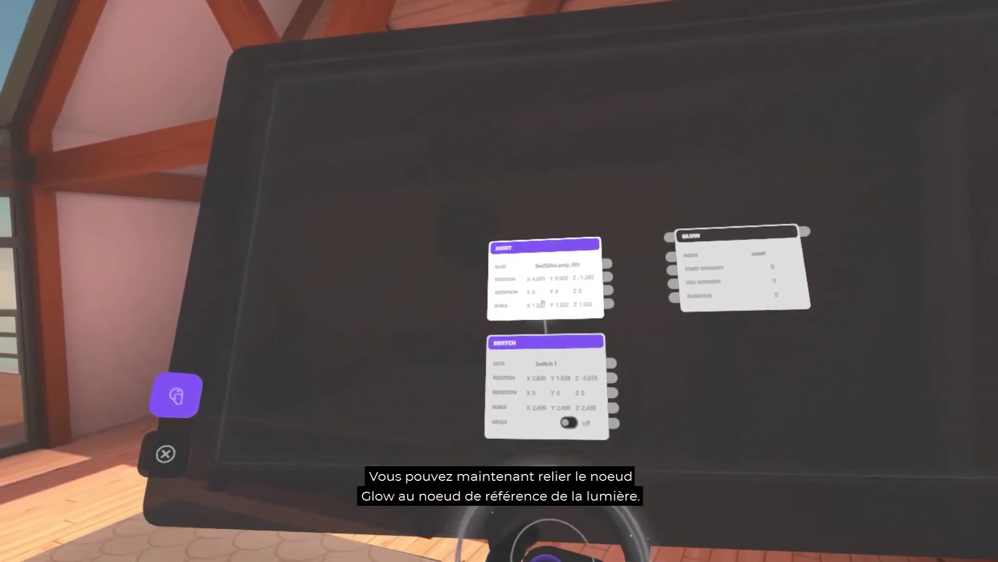
# - Wire the lamp Asset node's output into Glow's asset input
pyautogui.moveTo(685, 275)
pyautogui.mouseDown()
pyautogui.moveTo(693, 451)
pyautogui.moveTo(533, 421)
pyautogui.mouseUp()
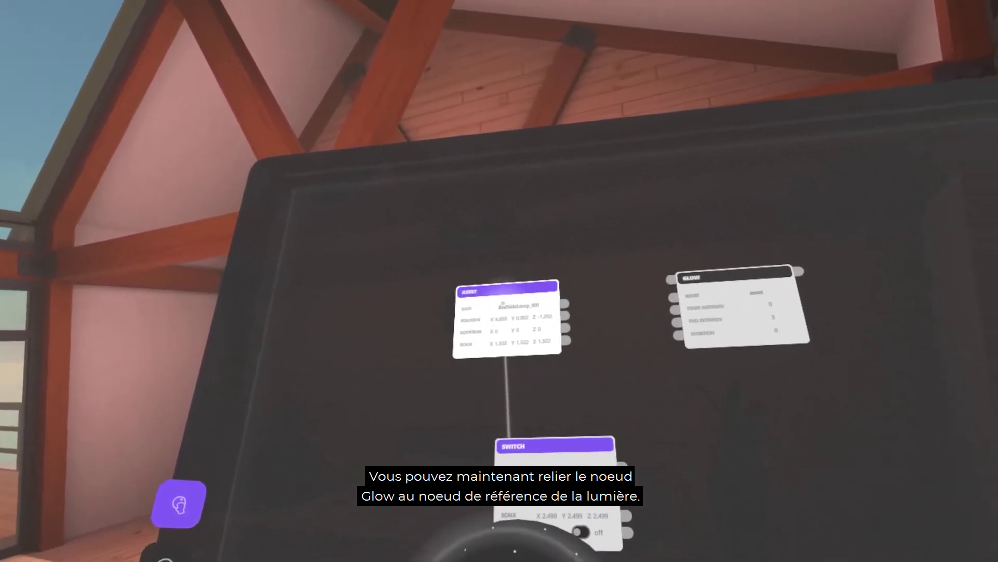
pyautogui.moveTo(533, 352)
pyautogui.mouseDown()
pyautogui.moveTo(565, 266)
pyautogui.moveTo(597, 266)
pyautogui.mouseUp()
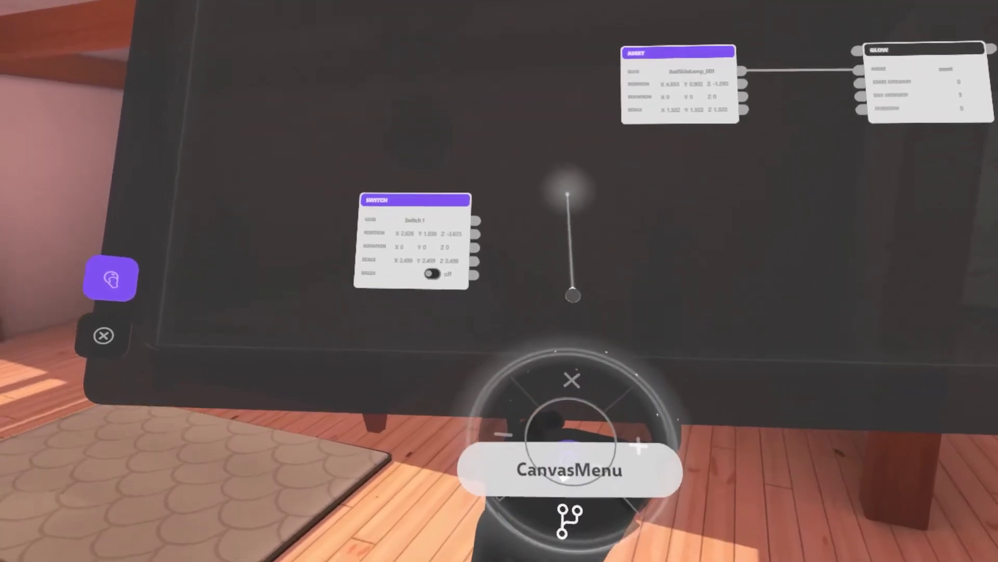
# - Add a Condition > If True node beside the switch, lamp and Glow nodes
pyautogui.click(567, 194)
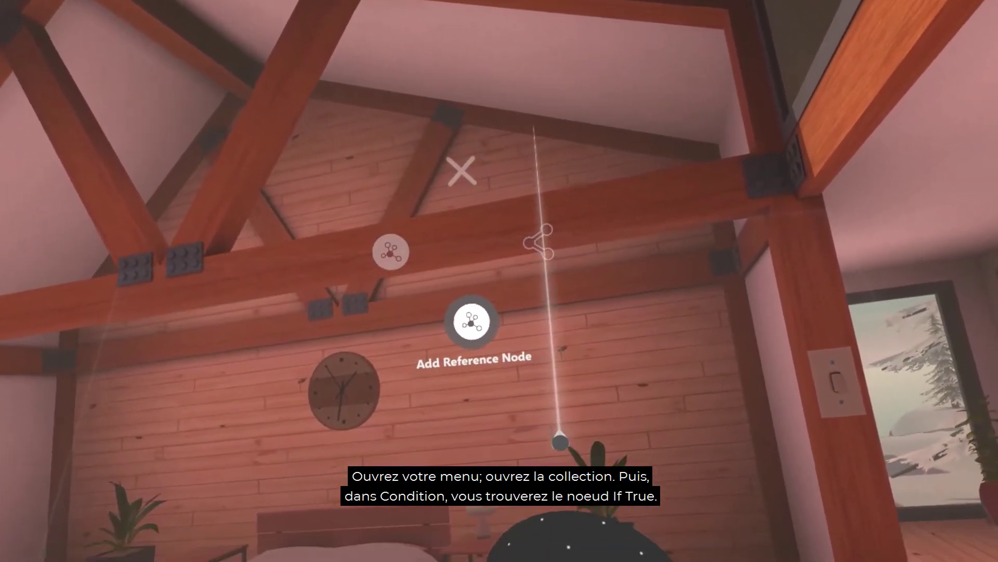
pyautogui.click(535, 241)
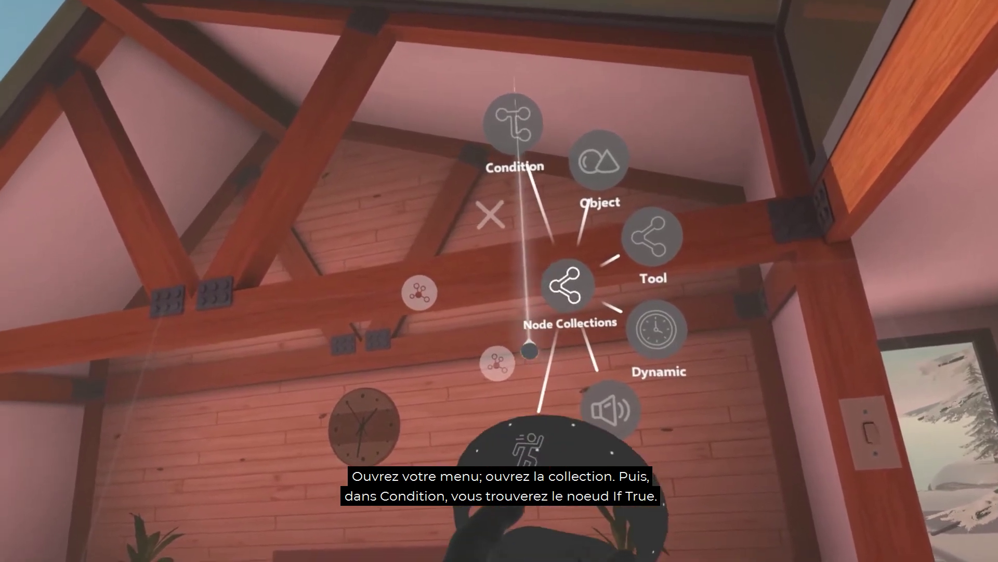
pyautogui.click(512, 125)
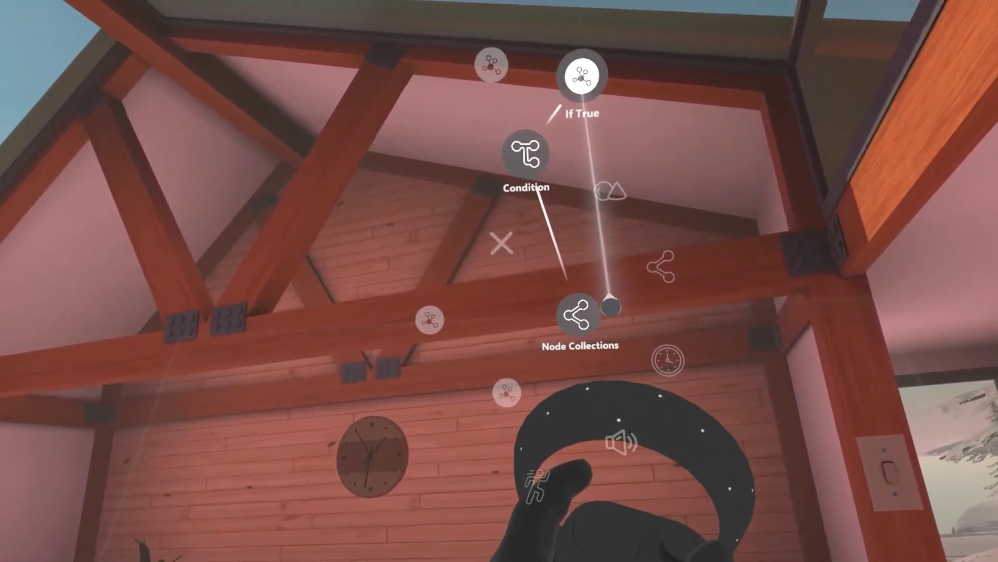
pyautogui.click(582, 75)
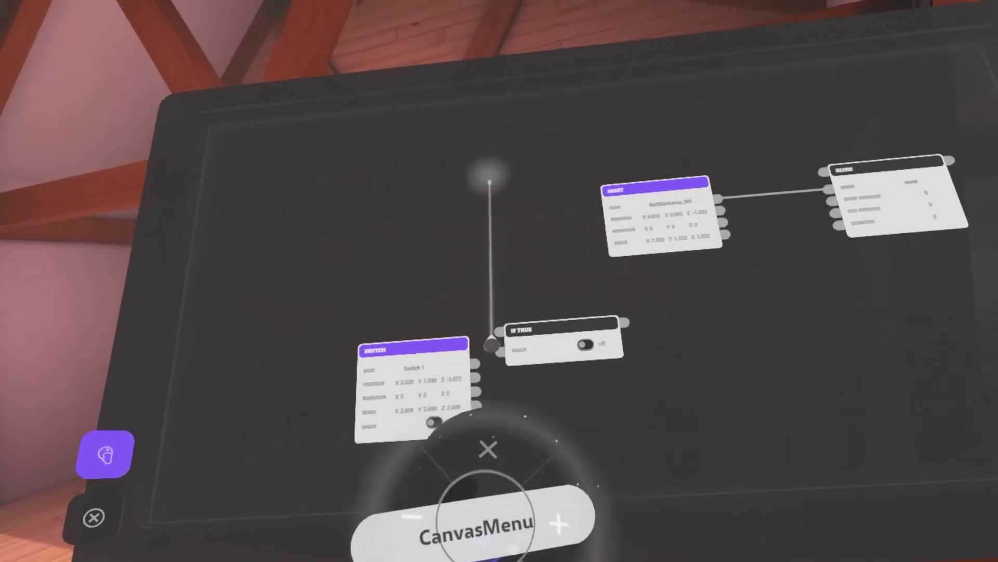
# - Move the Switch node aside and place If True between Switch and Asset
pyautogui.moveTo(438, 383); pyautogui.dragTo(438, 306)
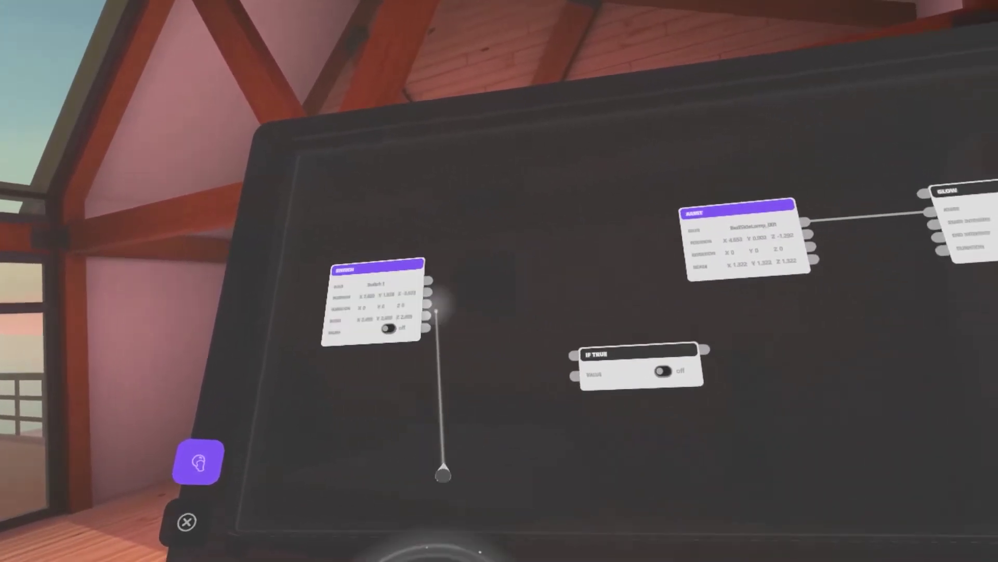
pyautogui.moveTo(636, 364); pyautogui.dragTo(599, 298)
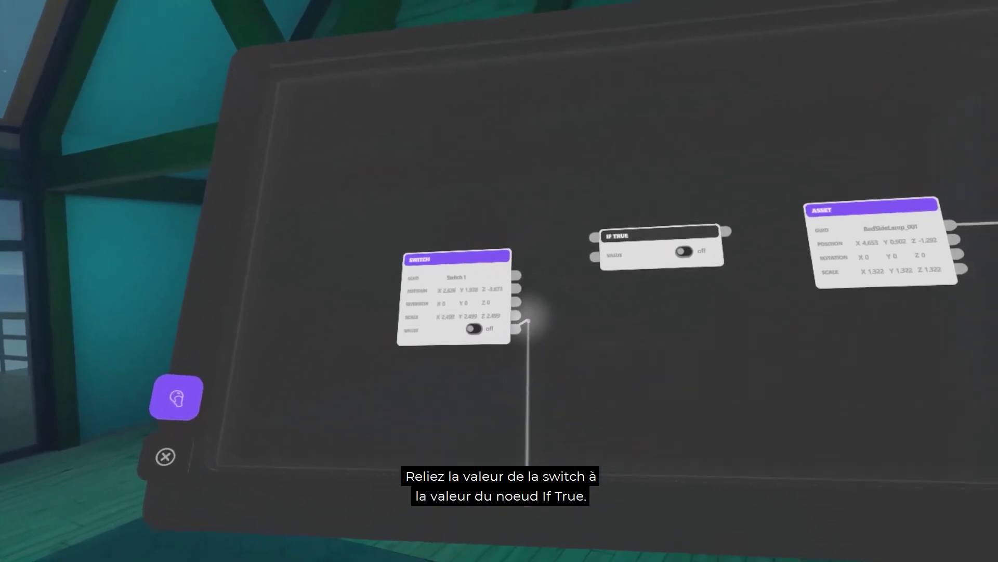
# - Link Switch value to If True, If True output to Glow, and move Asset below If True
pyautogui.moveTo(516, 328); pyautogui.dragTo(594, 256)
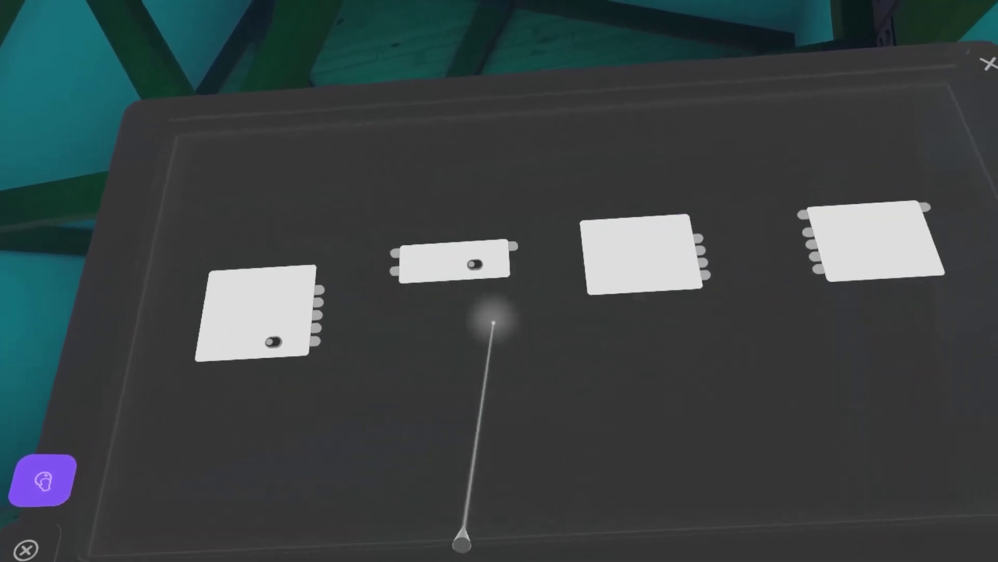
pyautogui.moveTo(536, 234); pyautogui.dragTo(478, 466)
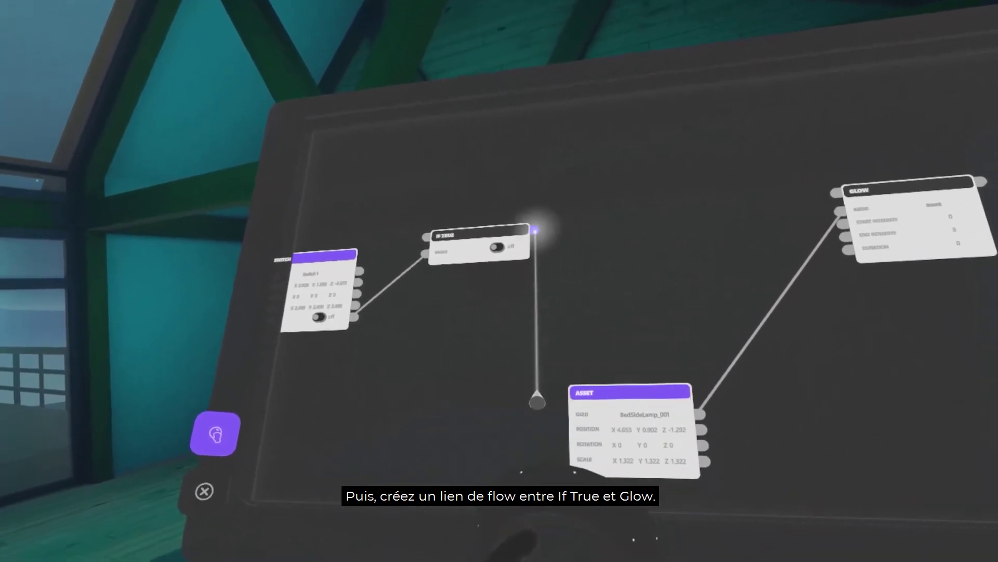
pyautogui.moveTo(531, 248); pyautogui.dragTo(593, 210)
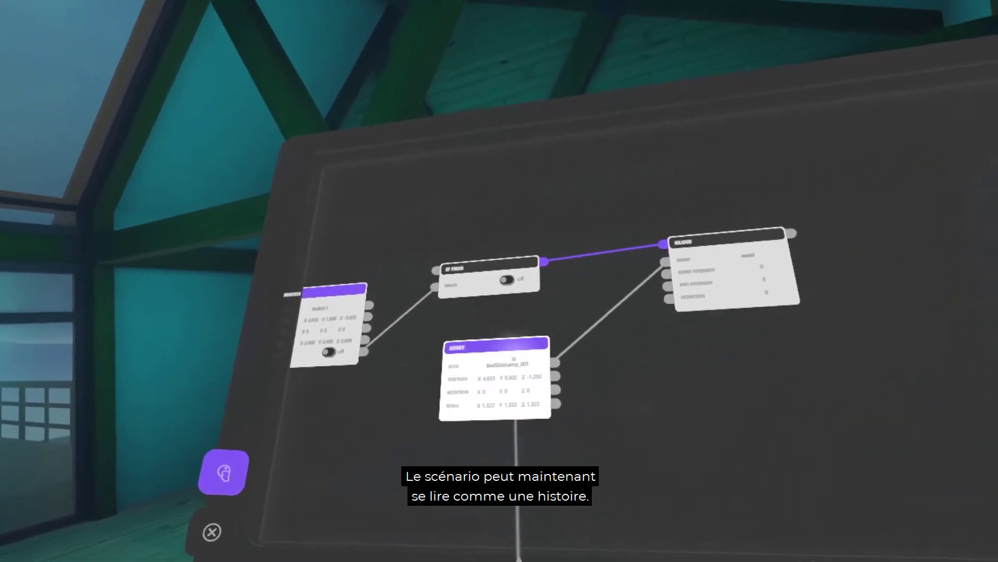
pyautogui.moveTo(660, 506); pyautogui.dragTo(546, 391)
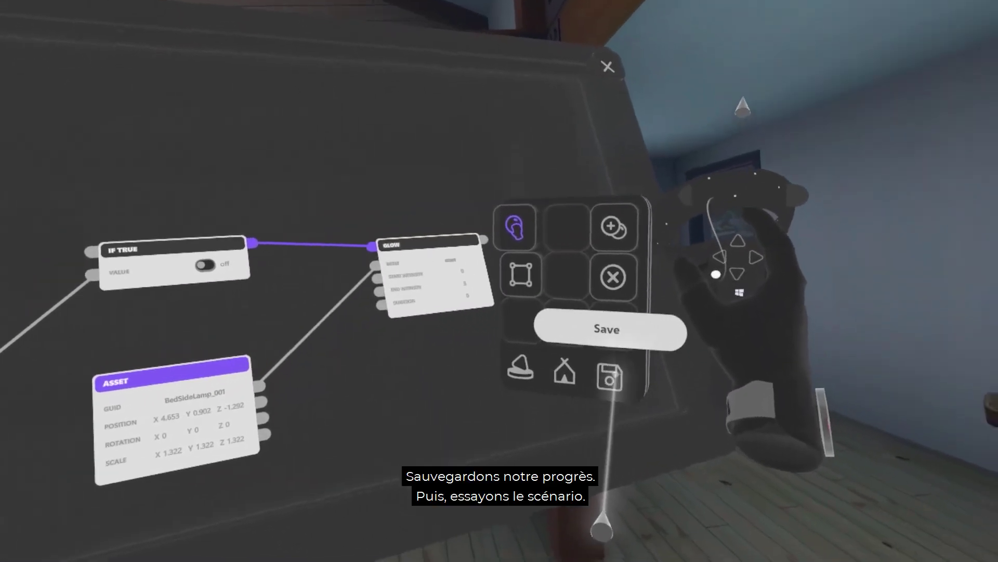
# - Save the switch scenario from the wrist palette, returning to the bedroom
pyautogui.click(628, 373)
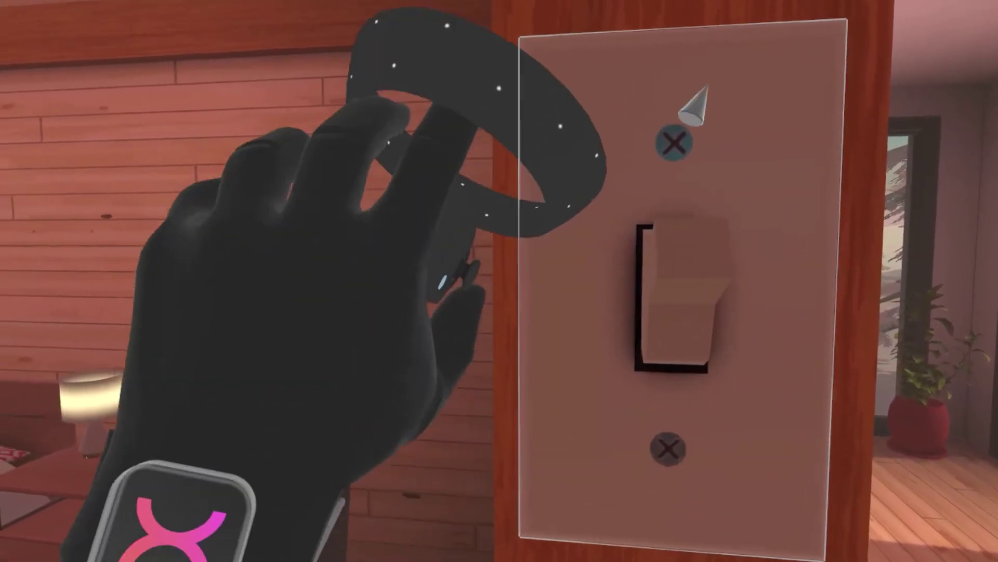
# - Flip the bedroom wall switch to test that it lights the bedside lamp
pyautogui.click(692, 100)
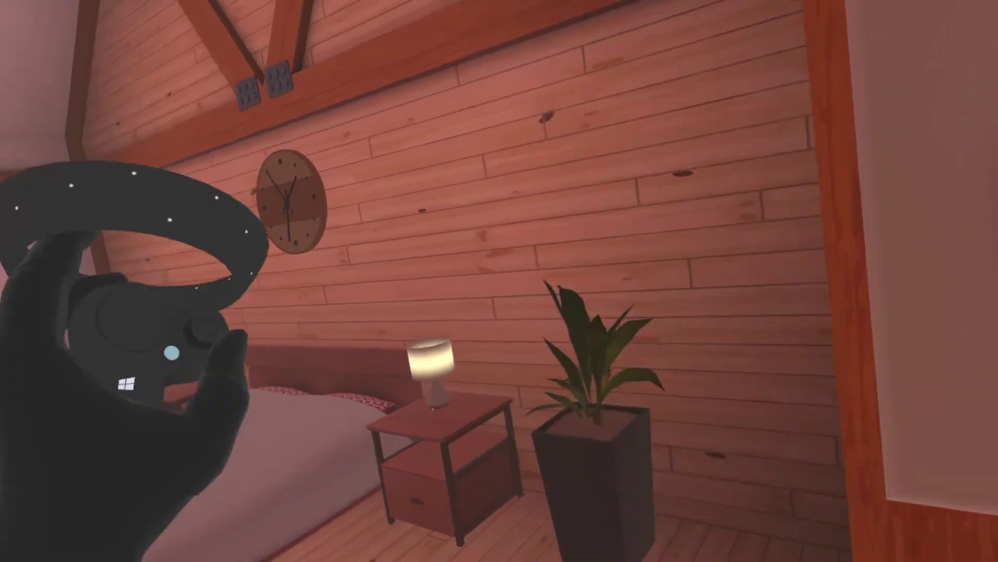